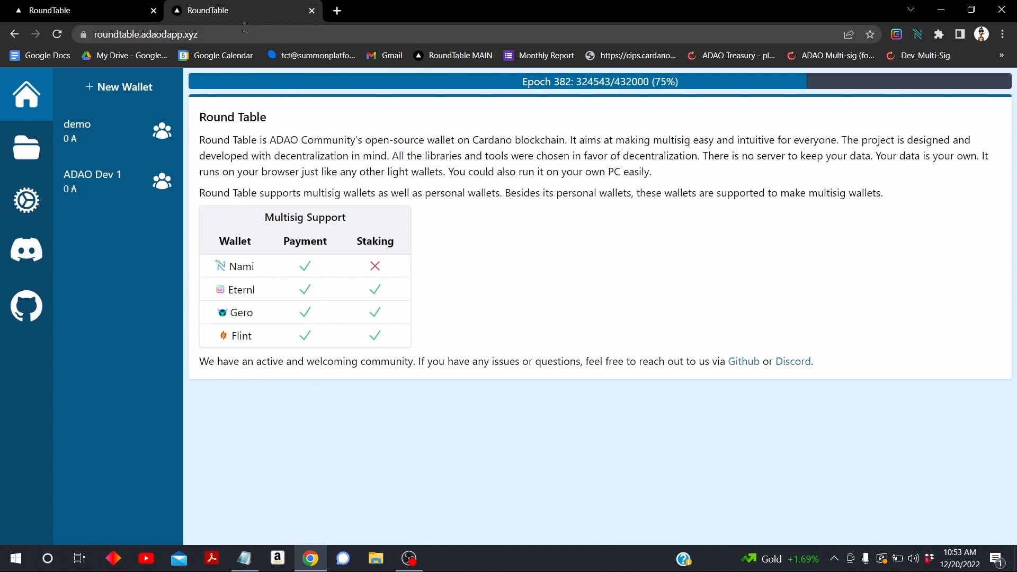
Start a + New Wallet form, visit its Name and Description fields, and open the Add Signer address prompt
left_click_drag(246, 27, 96, 33)
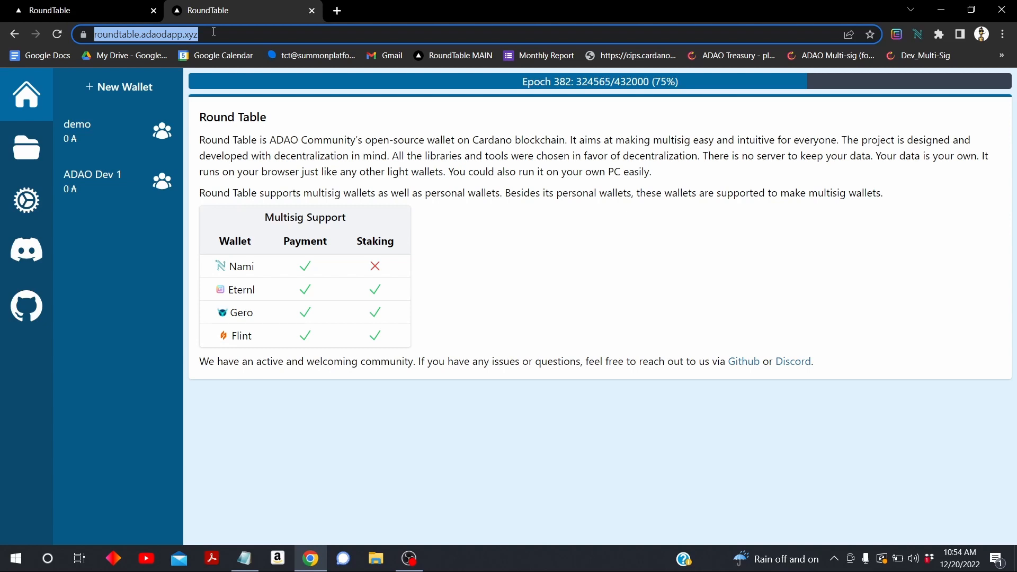
left_click(335, 466)
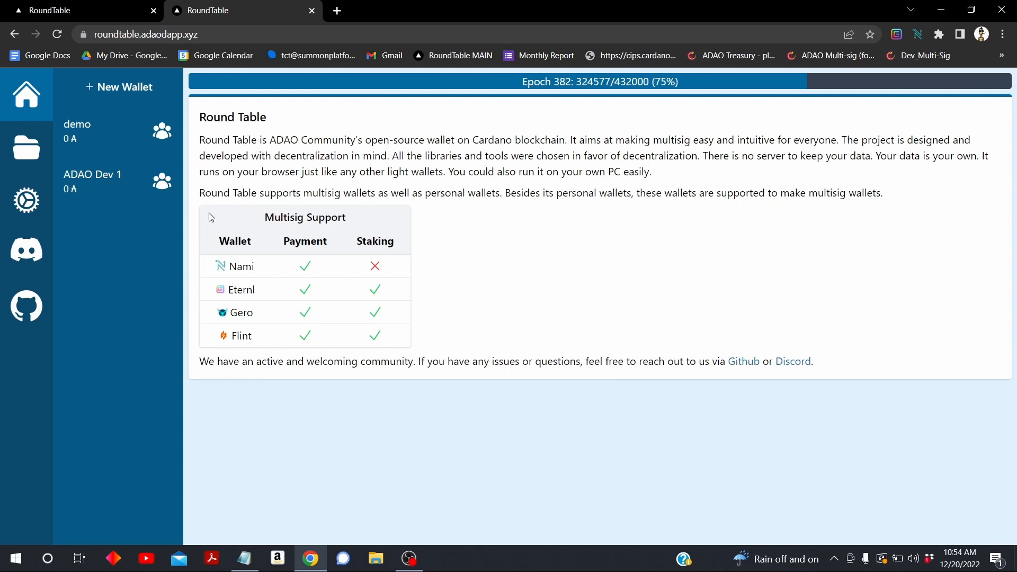
left_click(128, 94)
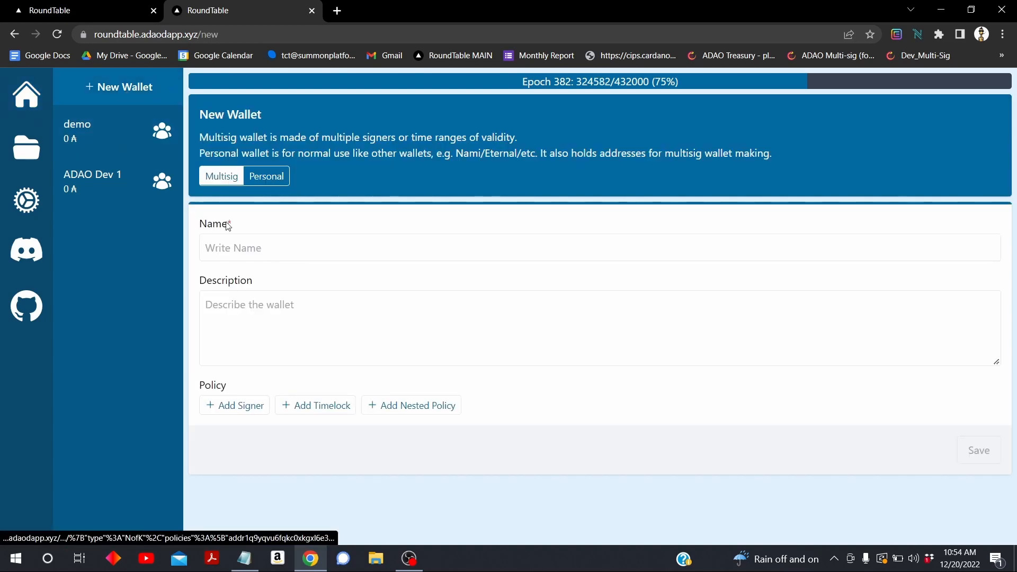
left_click(253, 245)
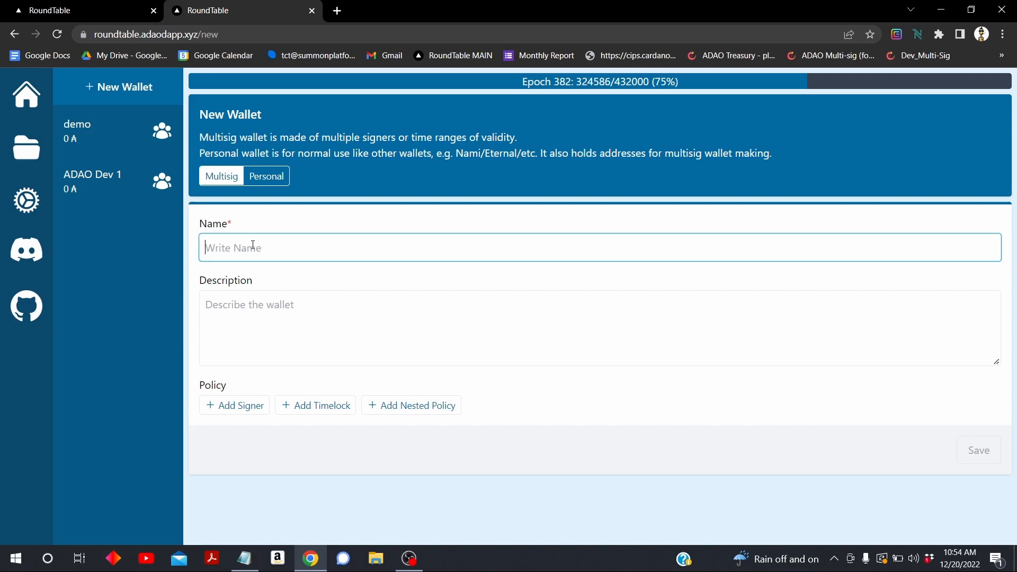
left_click(261, 332)
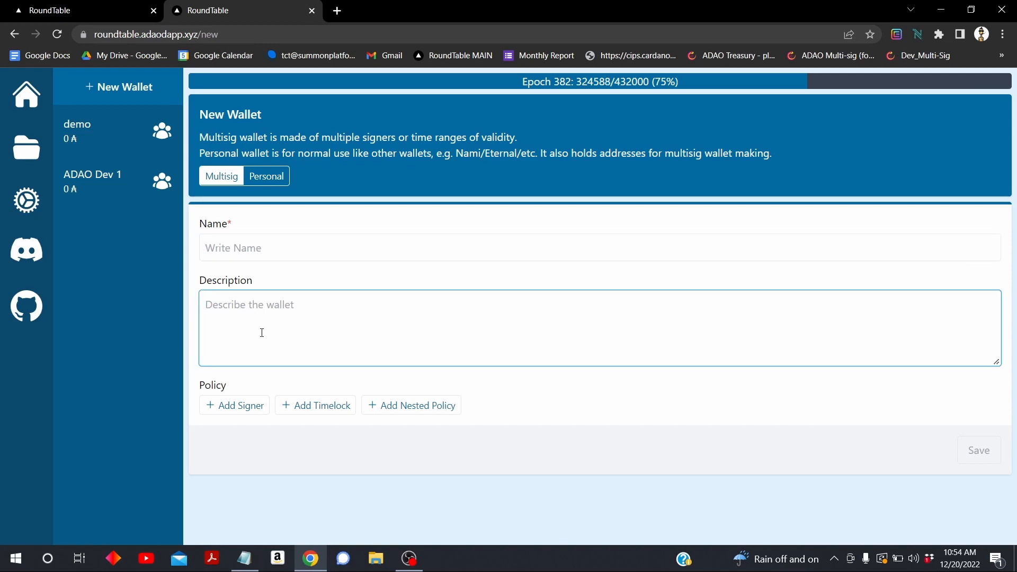
left_click(243, 404)
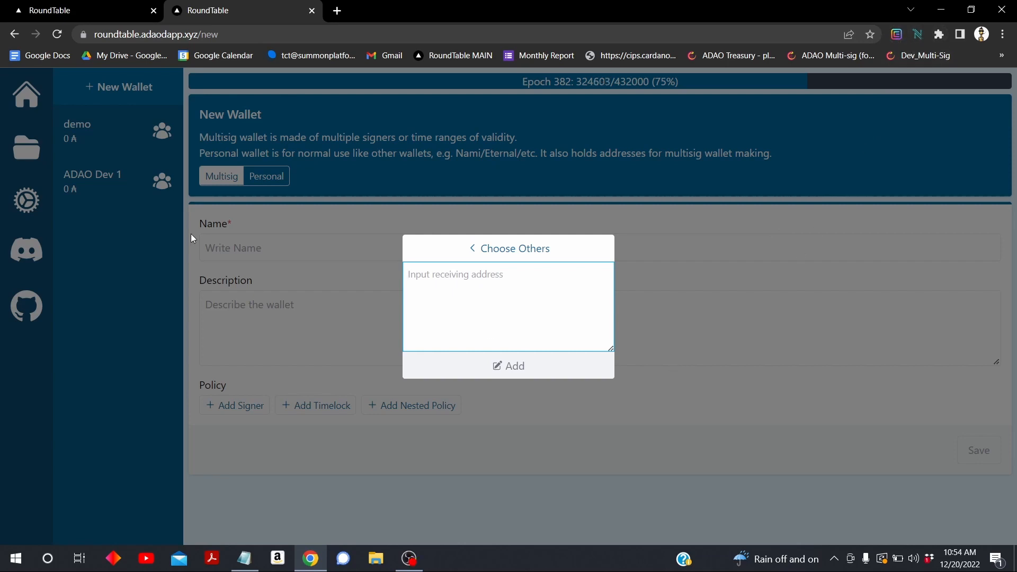
Open the demo wallet, view its Native Script tab, then return to its Summary showing 0 ₳
left_click(91, 133)
left_click(93, 137)
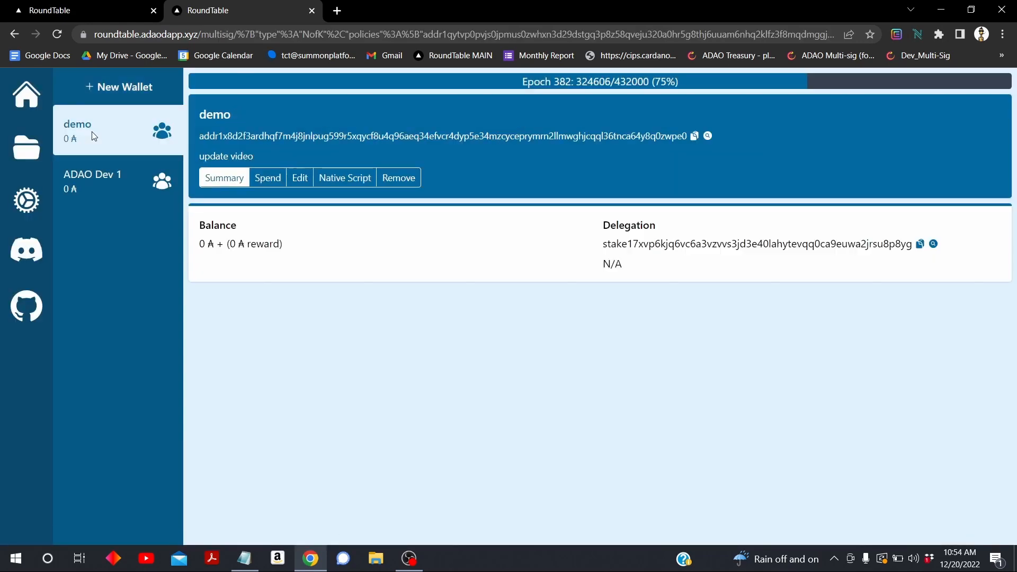
left_click(346, 177)
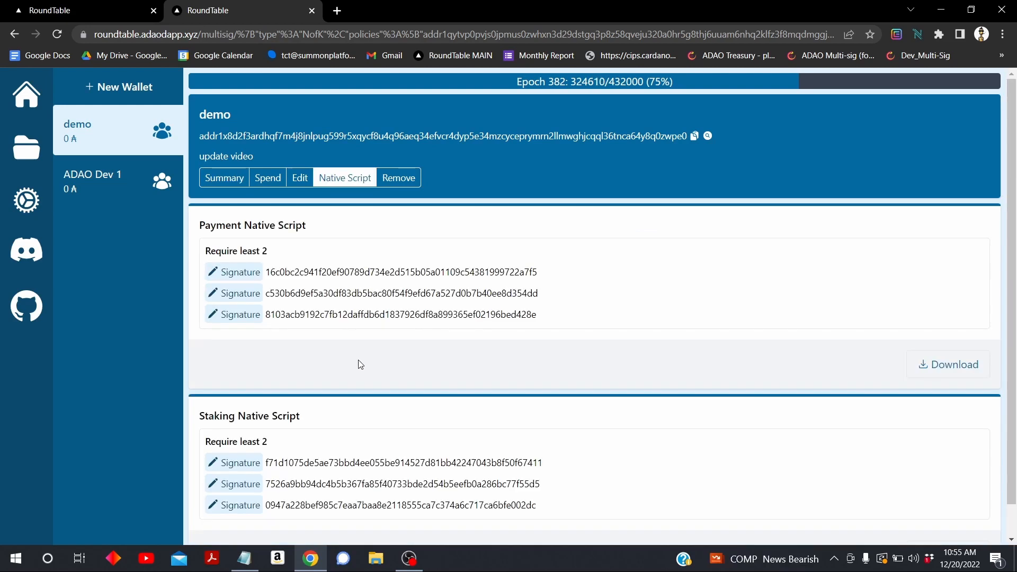
scroll(361, 365, "down", 1)
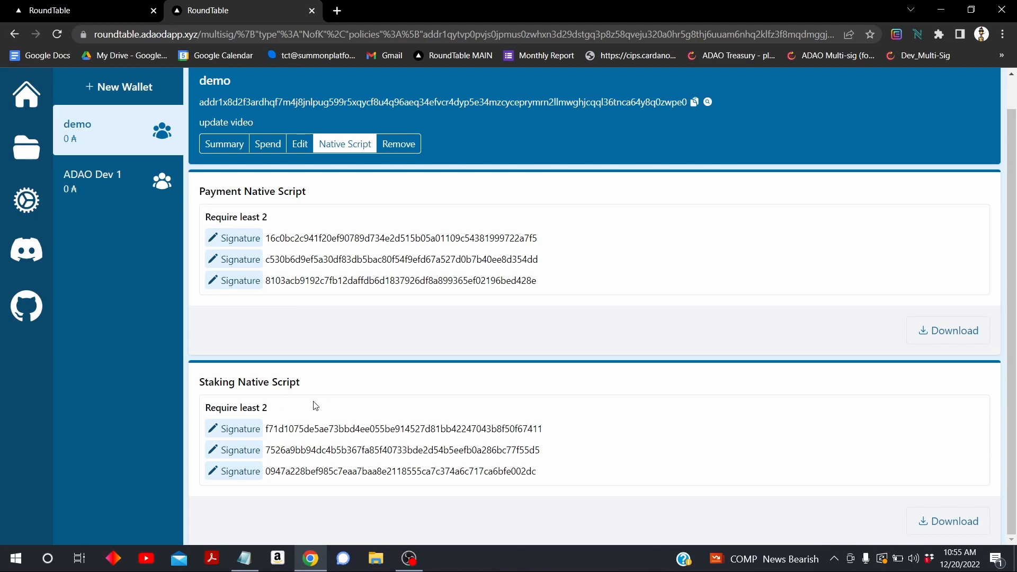
left_click(219, 143)
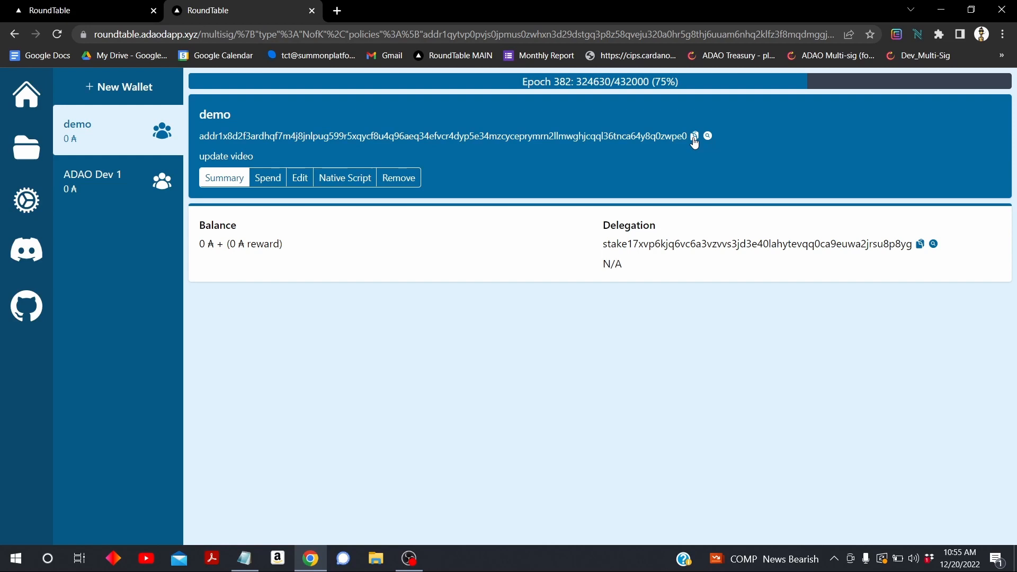
Open the test1 treasury (9.422493 ₳) and start a new Create Transaction form
left_click(62, 14)
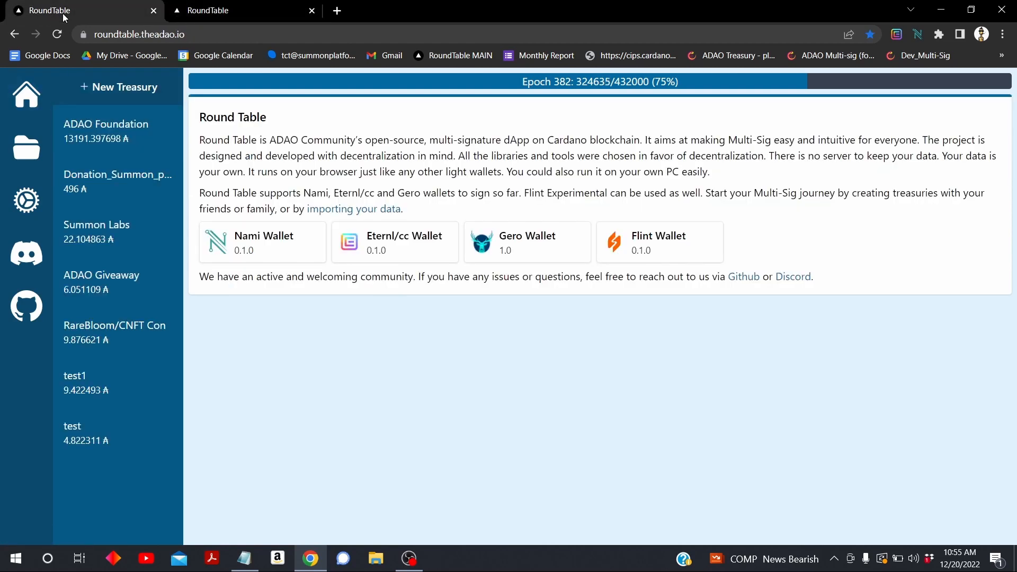
left_click(91, 397)
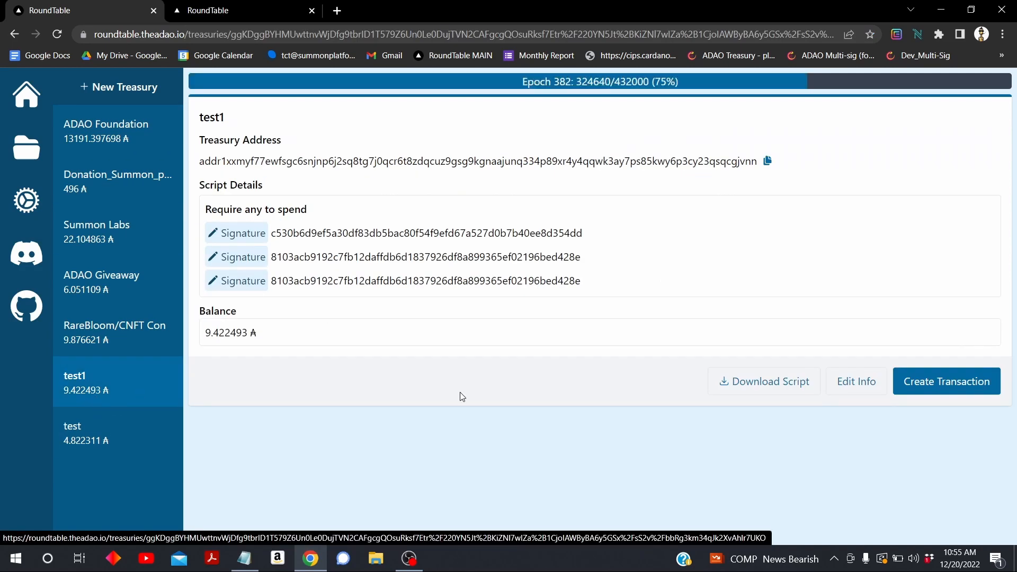
left_click(933, 391)
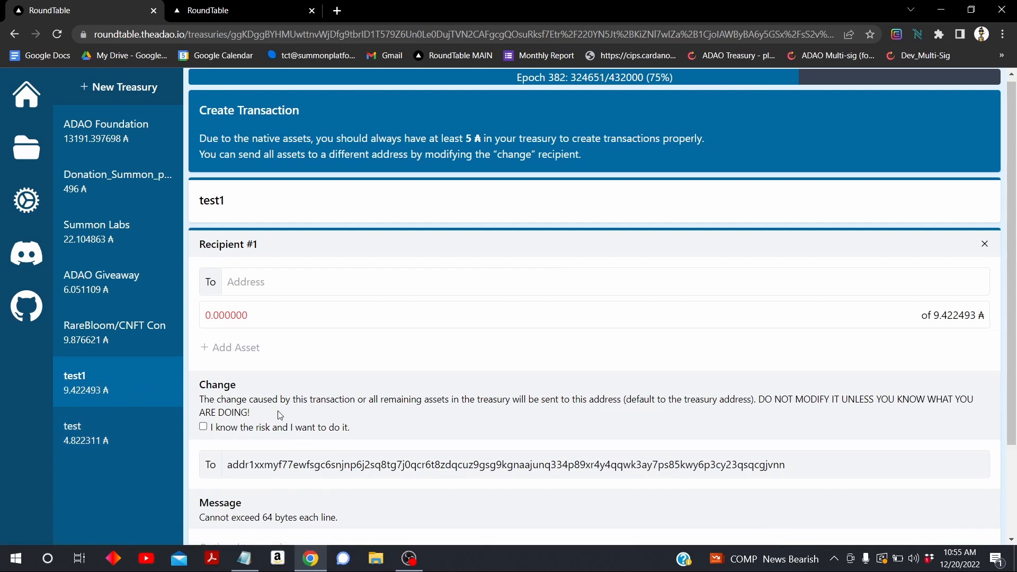
scroll(280, 415, "down", 2)
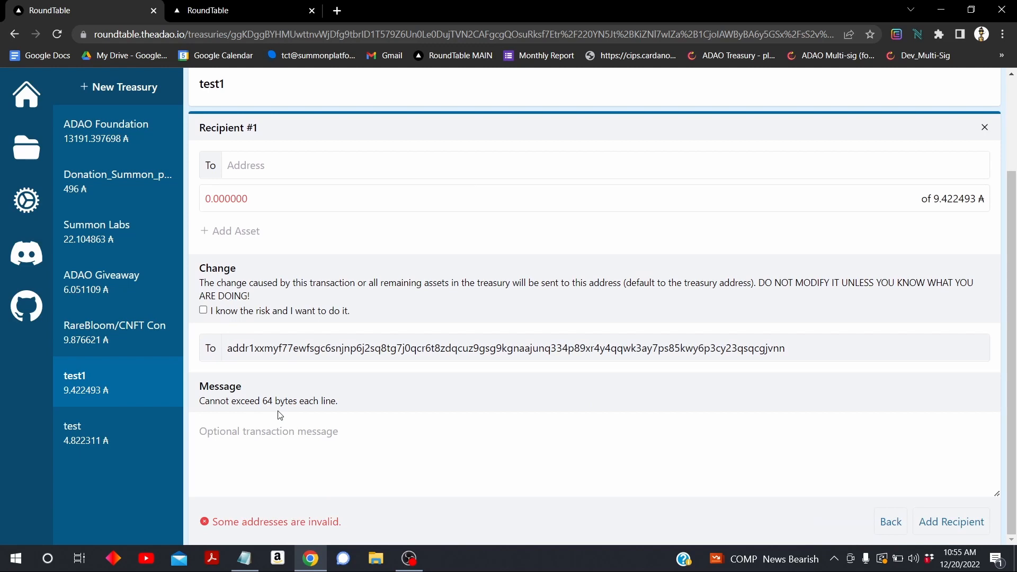
scroll(280, 415, "up", 2)
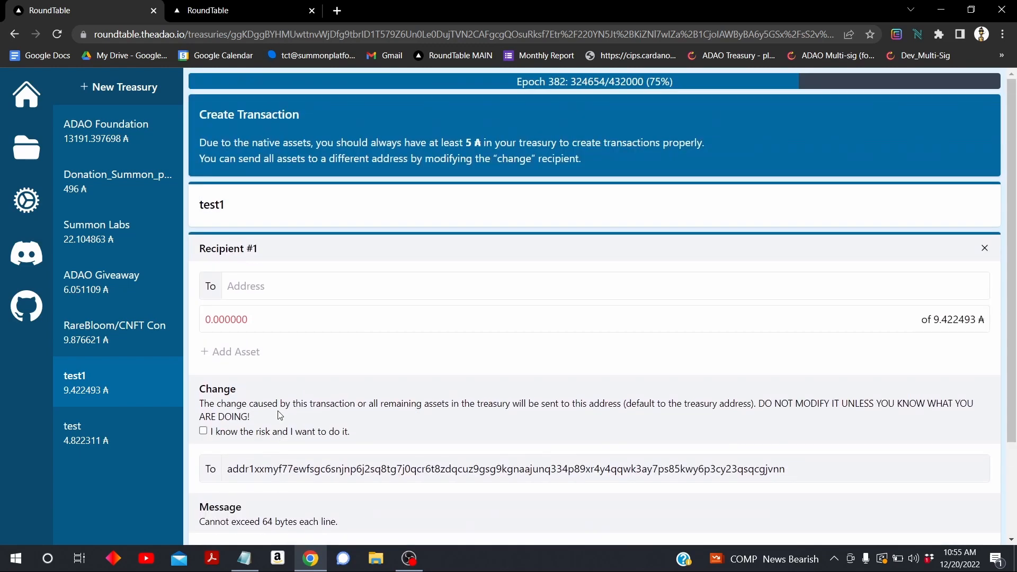
Paste the demo wallet's address as recipient #1 with an amount of 0.96975 ₳
left_click(299, 286)
type("addr1x8d2f3ardhqf7m4j8jnlpug599r5xqycf8u4q96aeq34efvcr4dyp5e34mzcyceprymrn2llmwghjcqql36tnca64y8q0zwpe0")
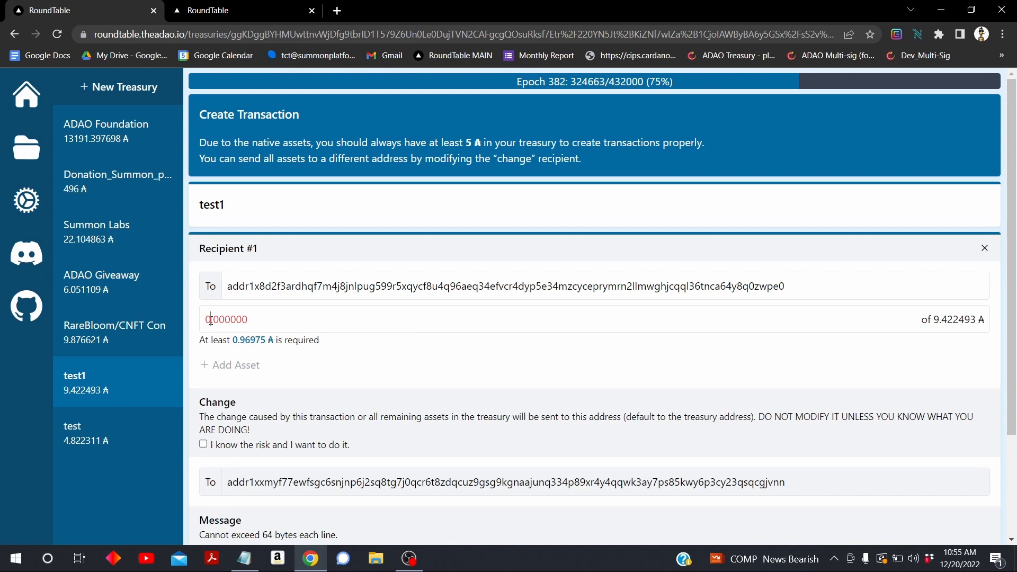
type("969750")
scroll(367, 311, "down", 3)
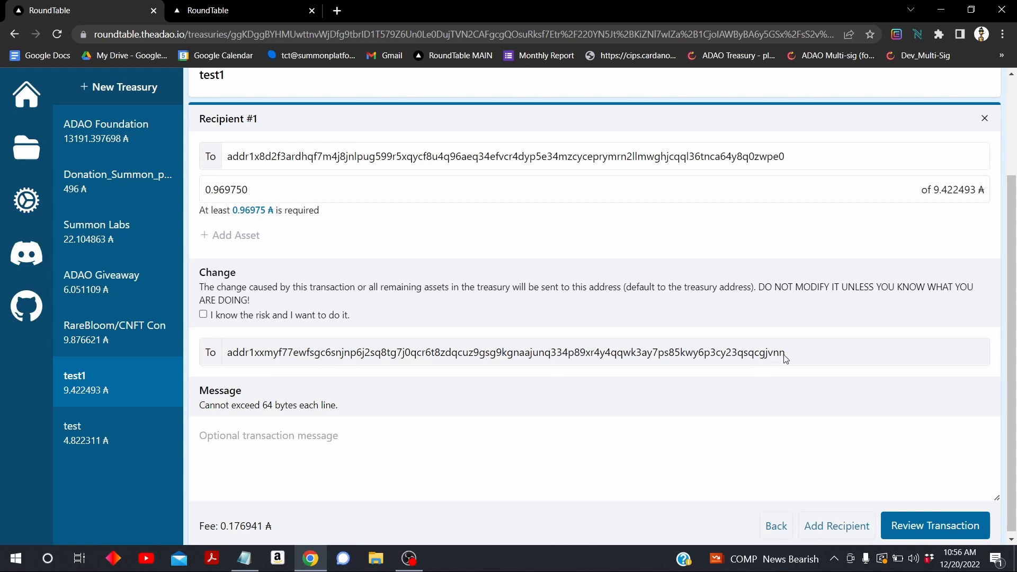
Accept the risk, set the recipient's address as change address, and send all remaining assets there
left_click_drag(785, 359, 238, 359)
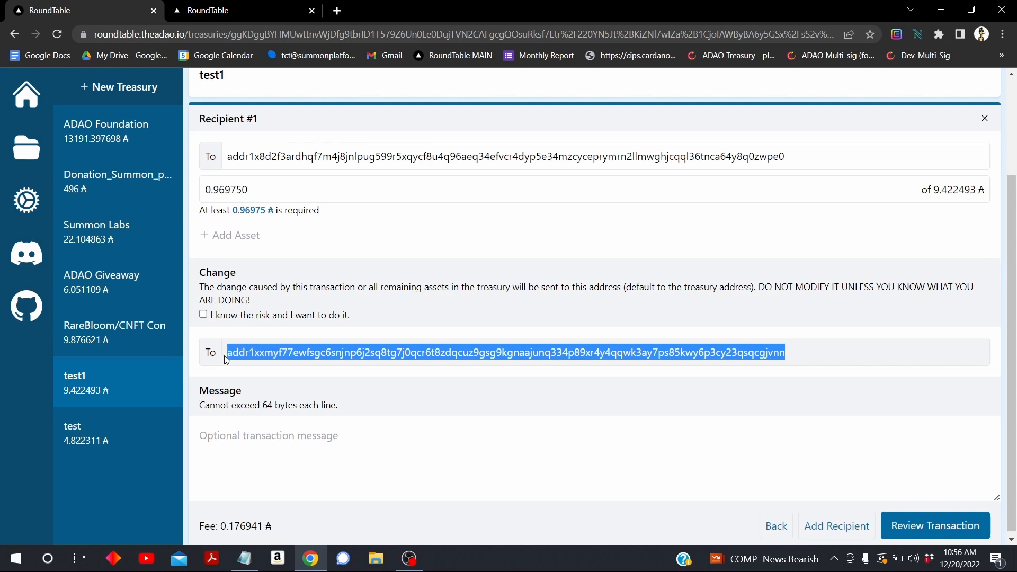
left_click(203, 315)
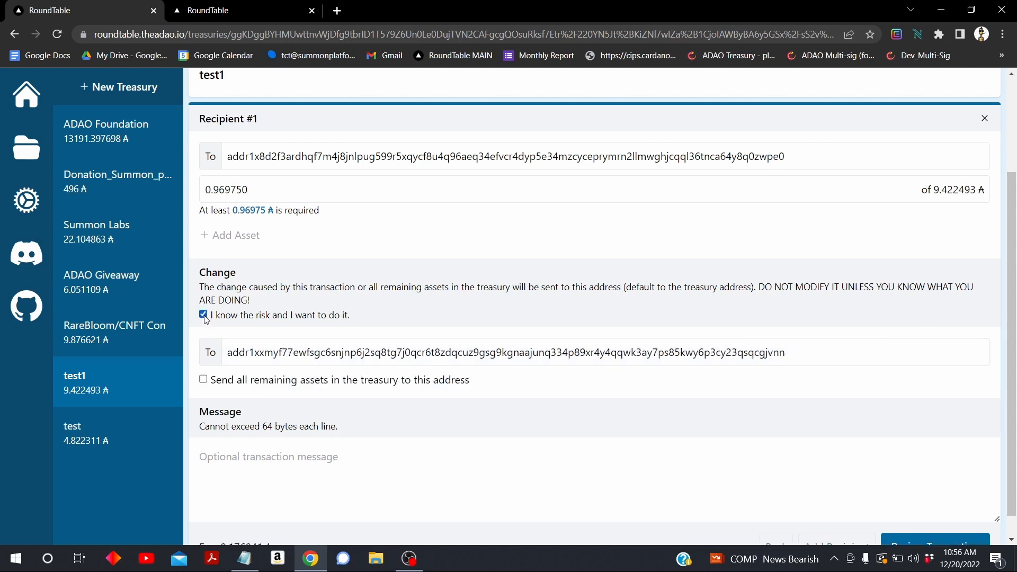
double_click(229, 353)
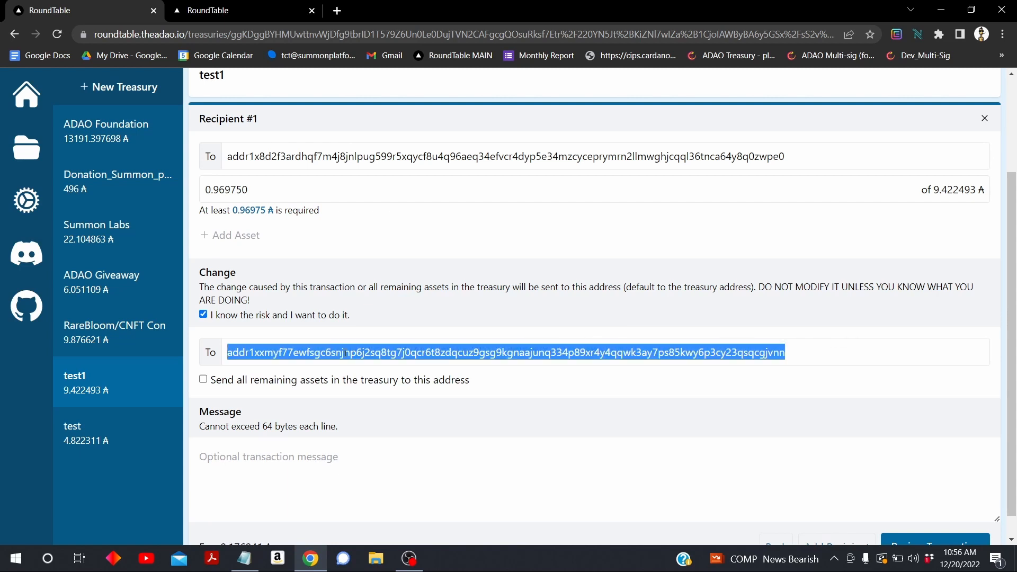
type("addr1x8d2f3ardhqf7m4j8jnlpug599r5xqycf8u4q96aeq34efvcr4dyp5e34mzcyceprymrn2llmwghjcqql36tnca64y8q0zwpe0")
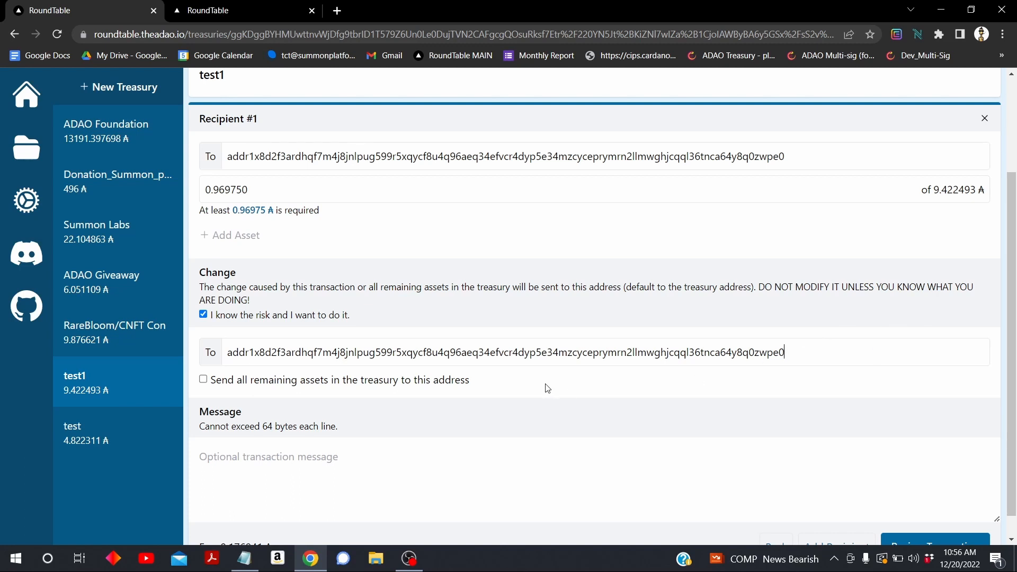
left_click(204, 380)
scroll(322, 511, "down", 1)
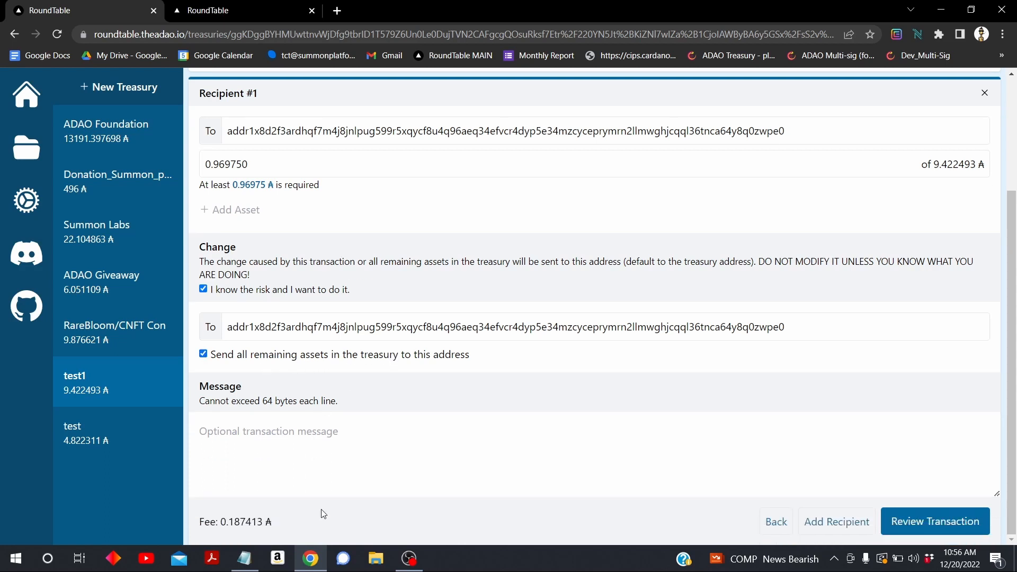
Add the message 'update to new treasury' and review the transaction down to the Sign buttons
left_click(265, 417)
type("updat")
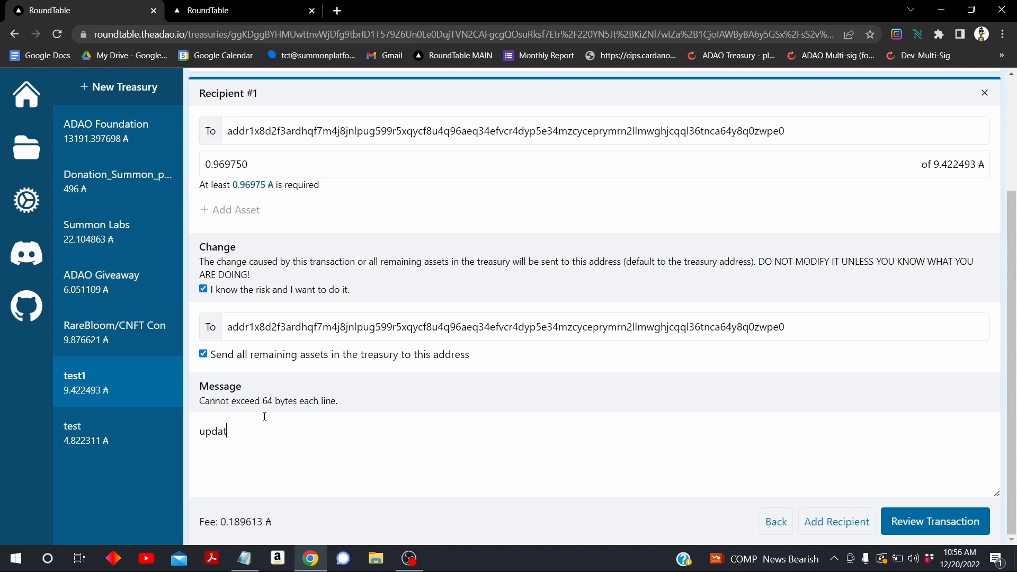
type("e to new treasury")
left_click(917, 522)
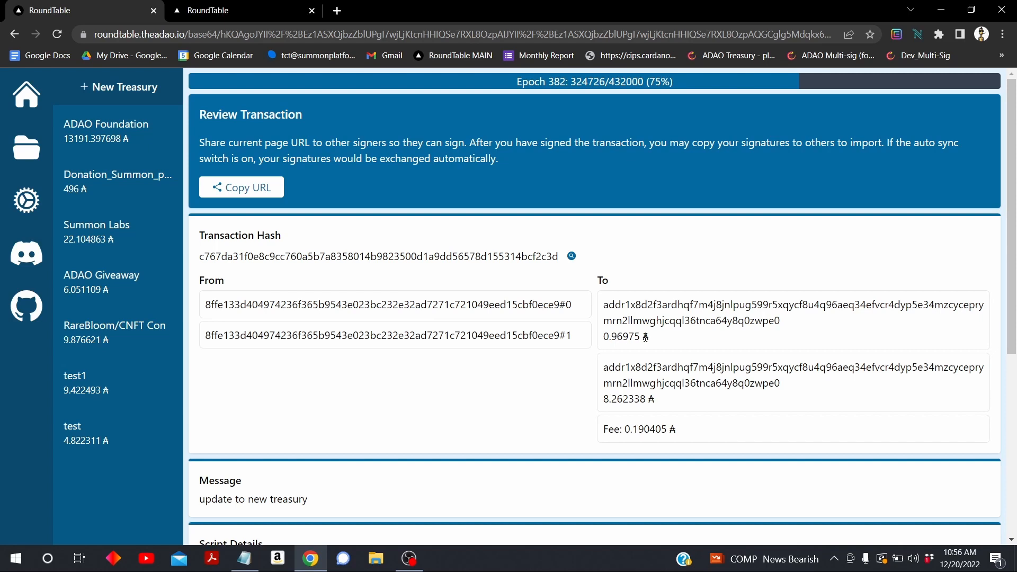
scroll(625, 367, "down", 1)
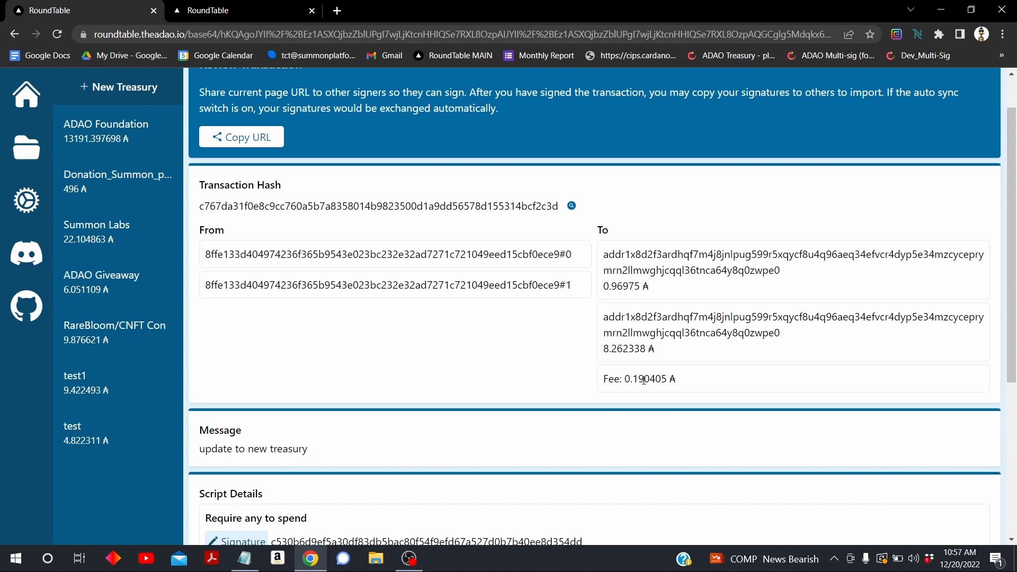
scroll(398, 396, "down", 1)
scroll(397, 397, "down", 4)
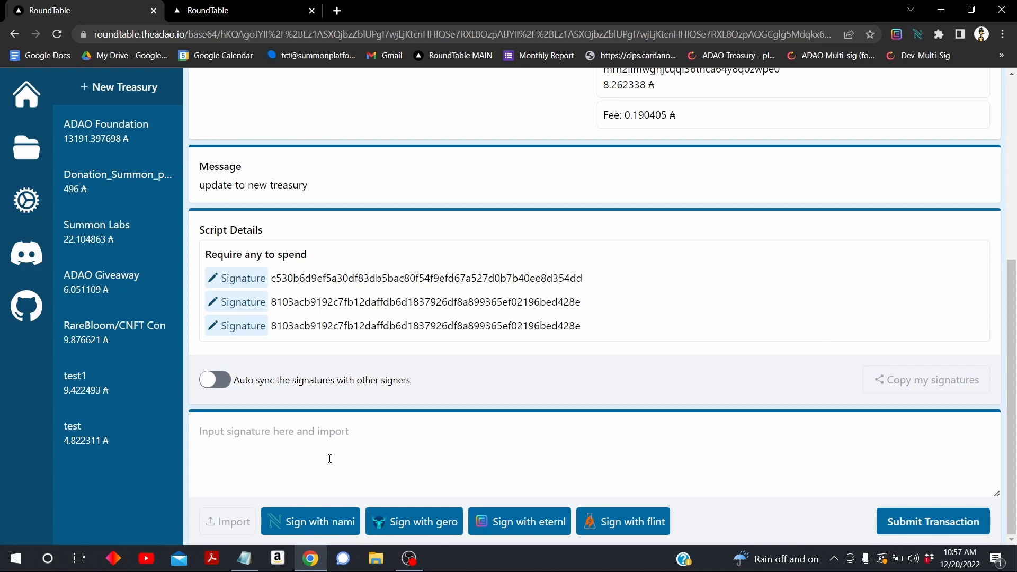
Sign the 0.190405 ₳ fee transaction in Nami, confirming with the wallet password
left_click(283, 522)
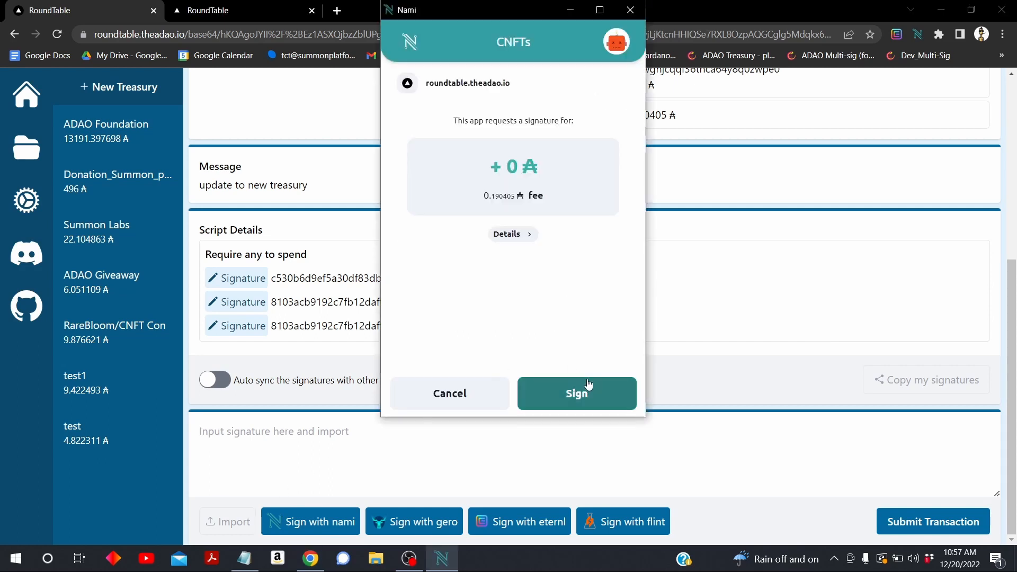
left_click(586, 386)
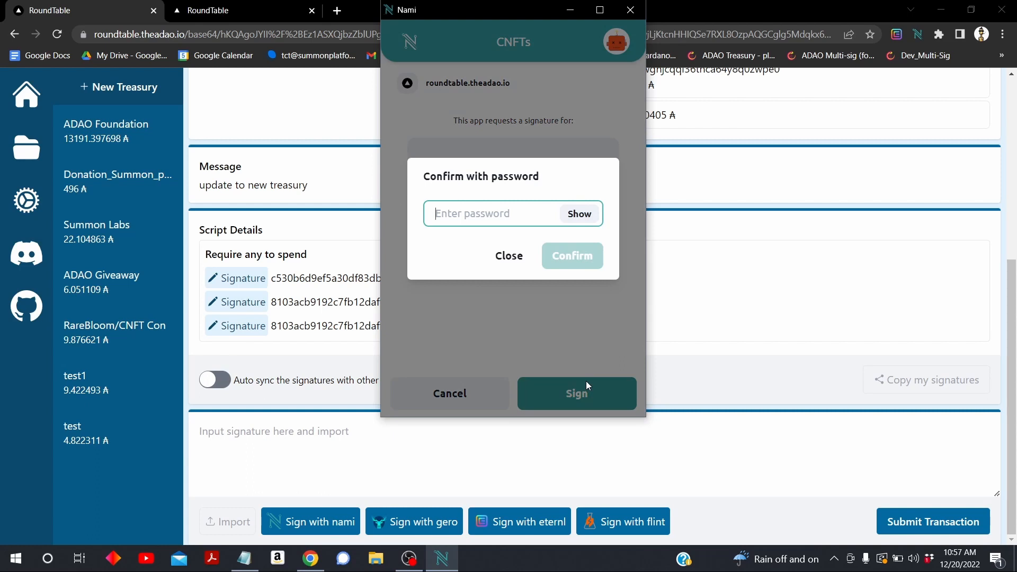
key("ctrl+v")
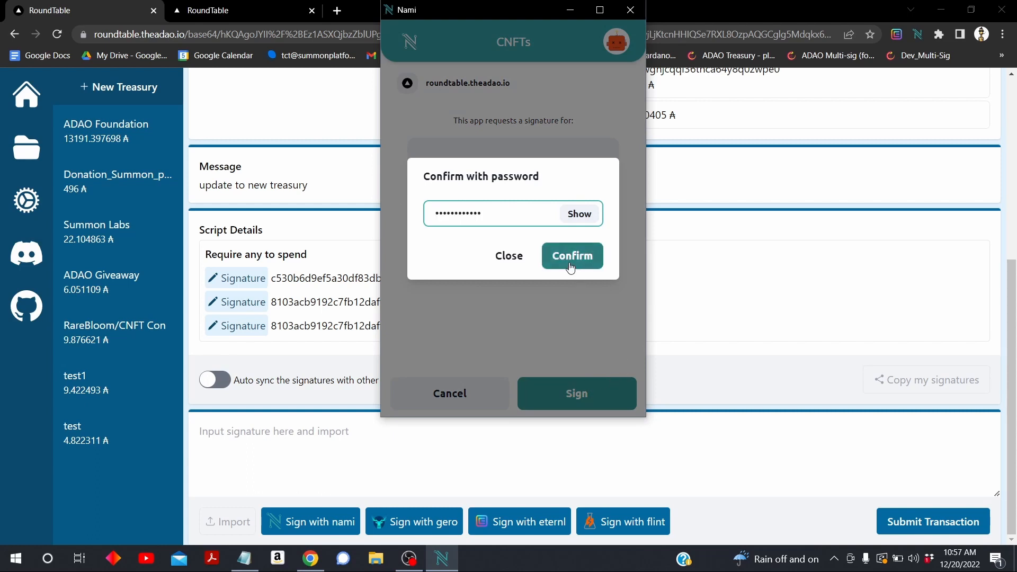
left_click(571, 266)
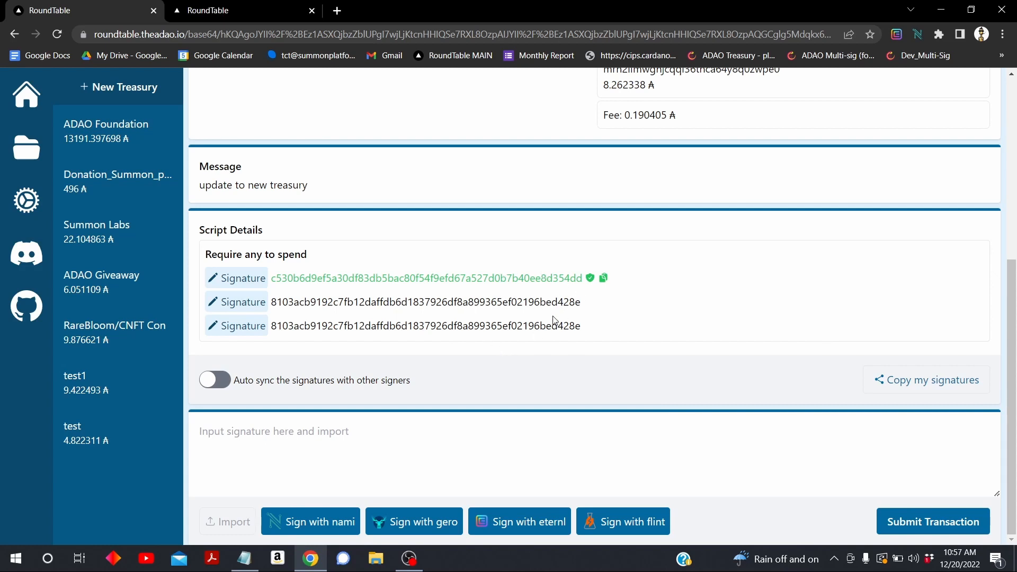
Copy and import my signature, then submit the transaction to the network
left_click(896, 379)
key("ctrl+v")
left_click(237, 528)
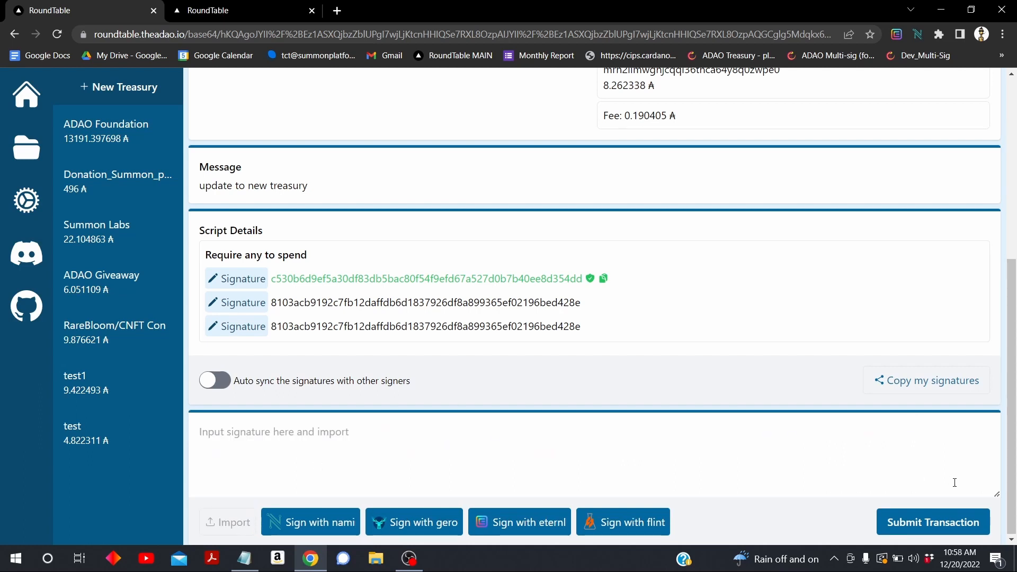
left_click(955, 523)
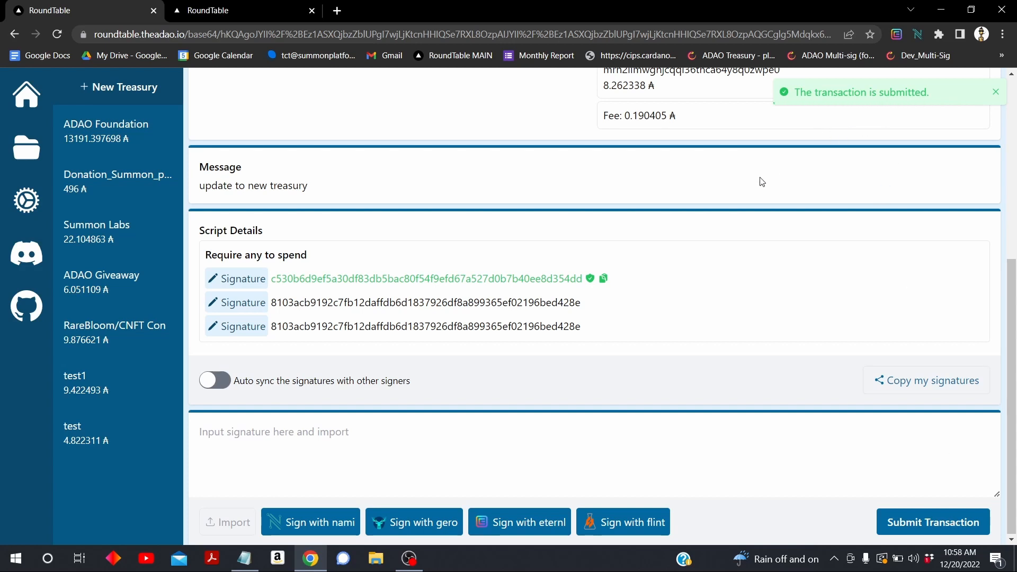
Check the demo wallet's summary, where the balance still reads 0 ₳
left_click(240, 10)
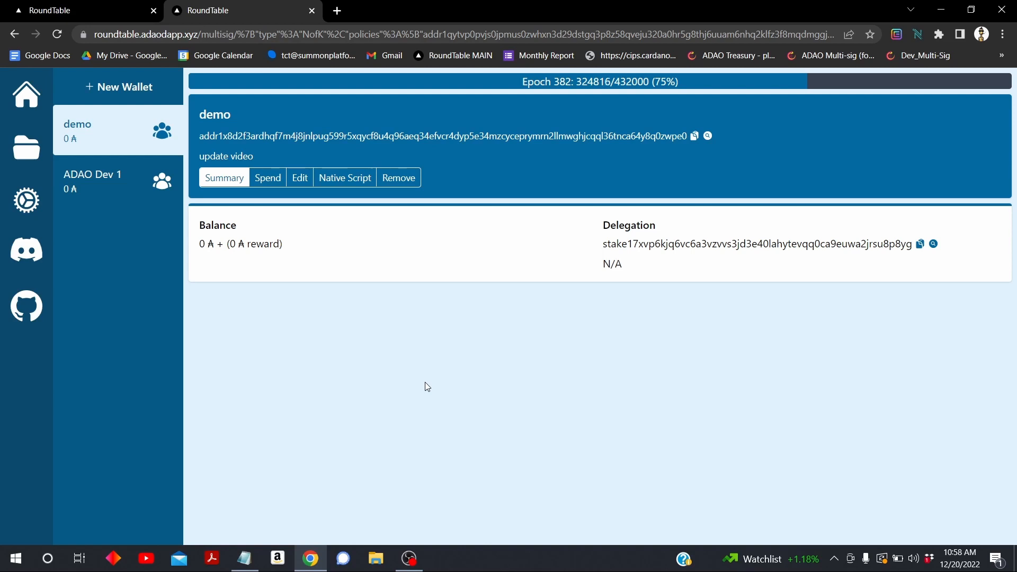
left_click(45, 14)
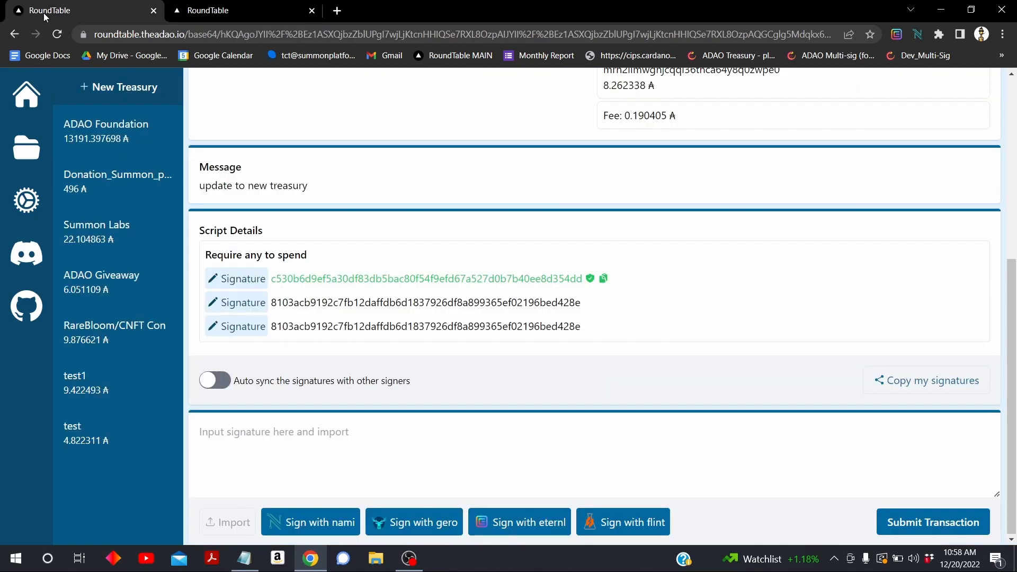
left_click(223, 11)
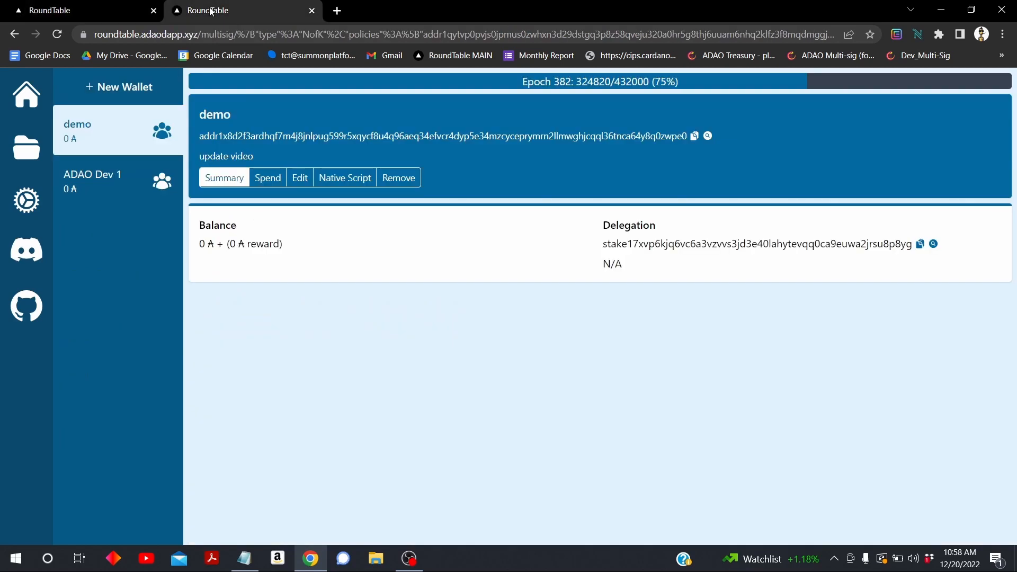